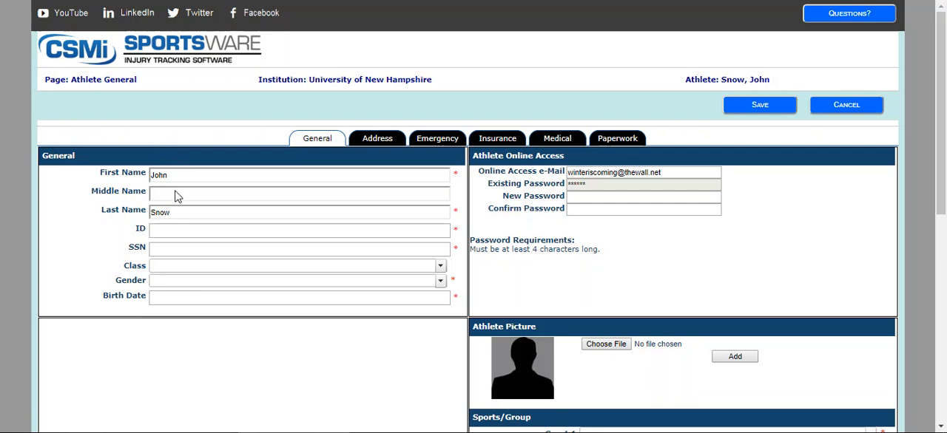
Enter the athlete's ID number in the General section and fill the SSN field with N/A.
left_click(165, 232)
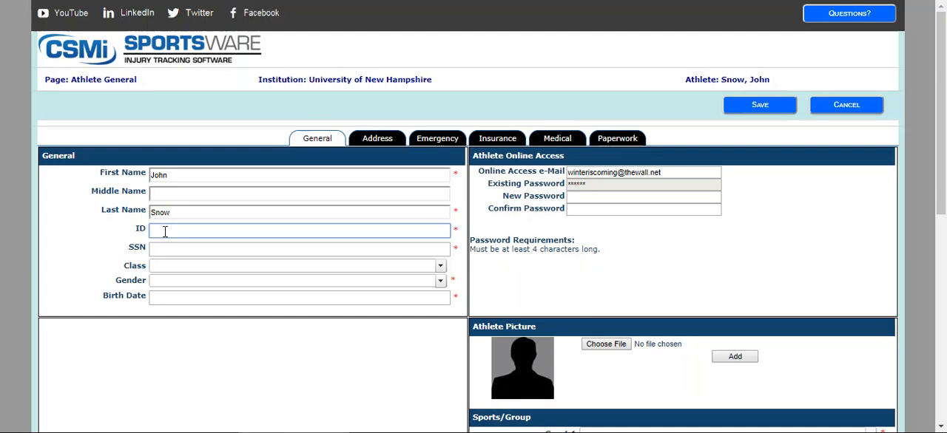
type("123456789")
left_click(260, 250)
type("N/A")
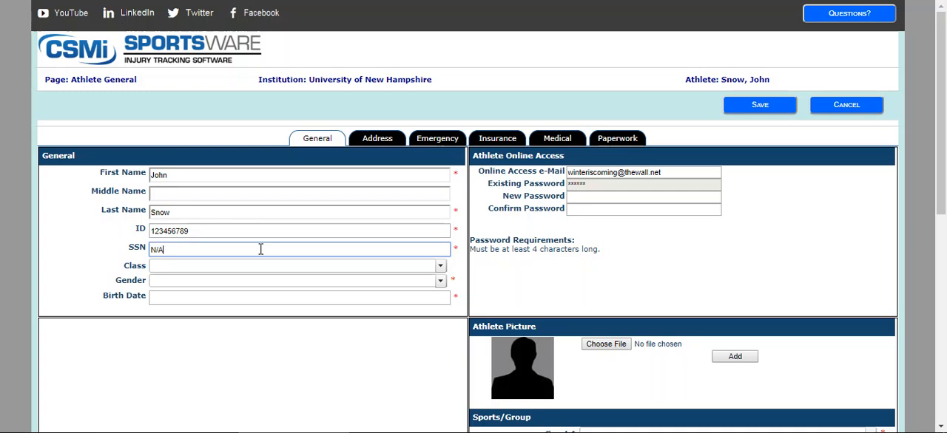
Set the athlete's class to 2023 and gender to Male.
left_click(440, 267)
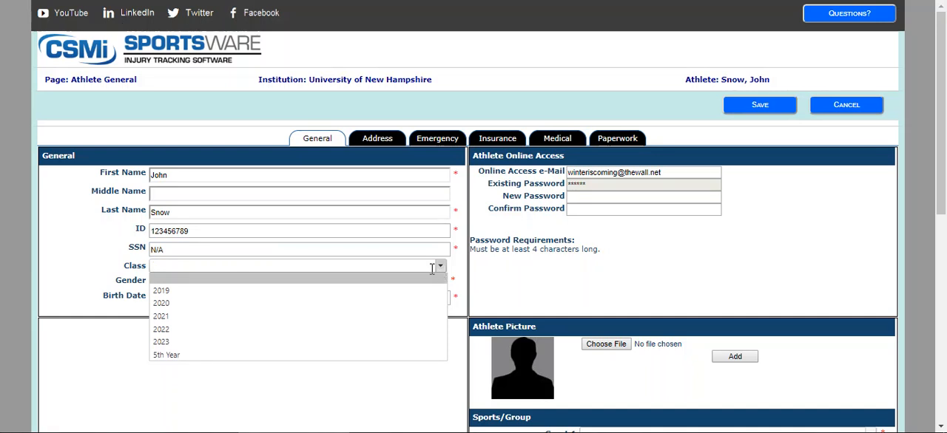
left_click(350, 342)
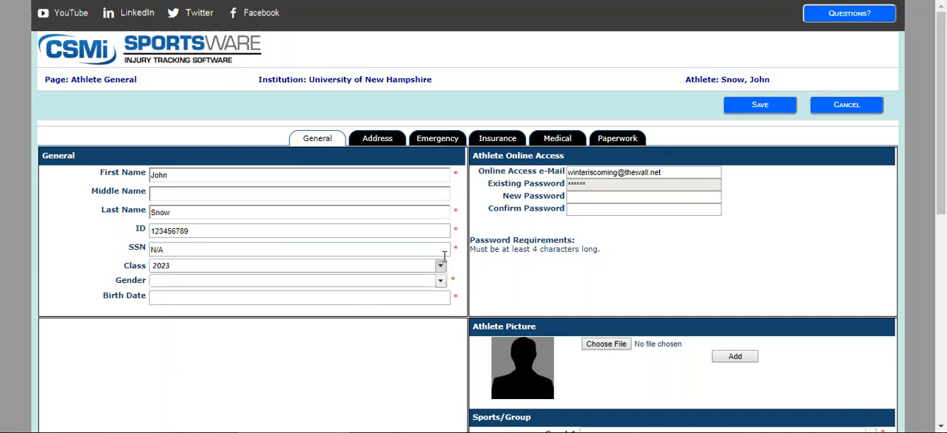
left_click(440, 281)
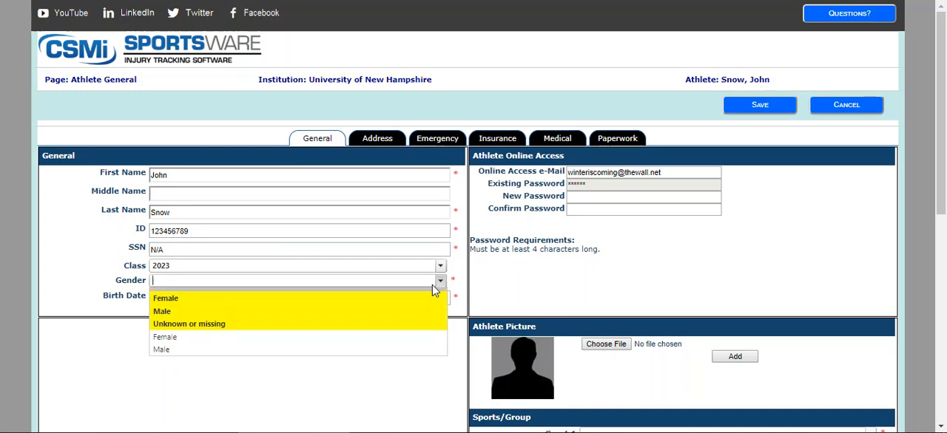
left_click(159, 357)
Enter the athlete's birth date in the General section.
left_click(197, 297)
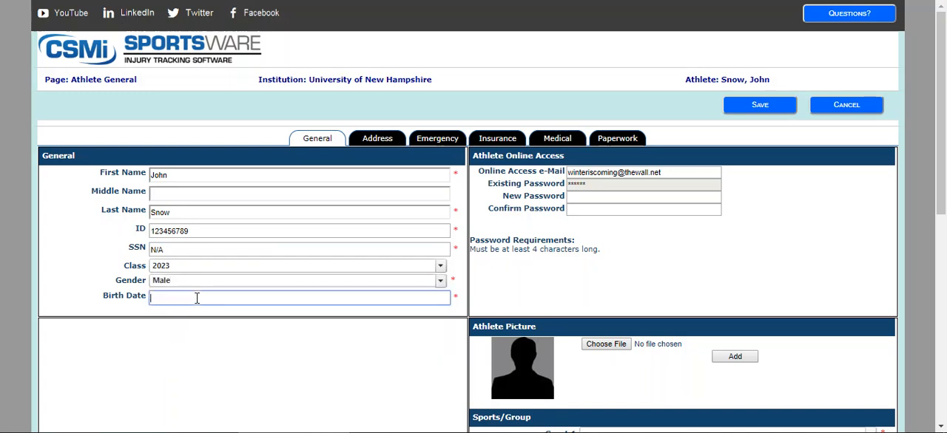
type("01/25/2000")
Choose the school-specific option Skiing,m as Sport 1 in the Sports/Group section.
scroll(565, 269, "down", 2)
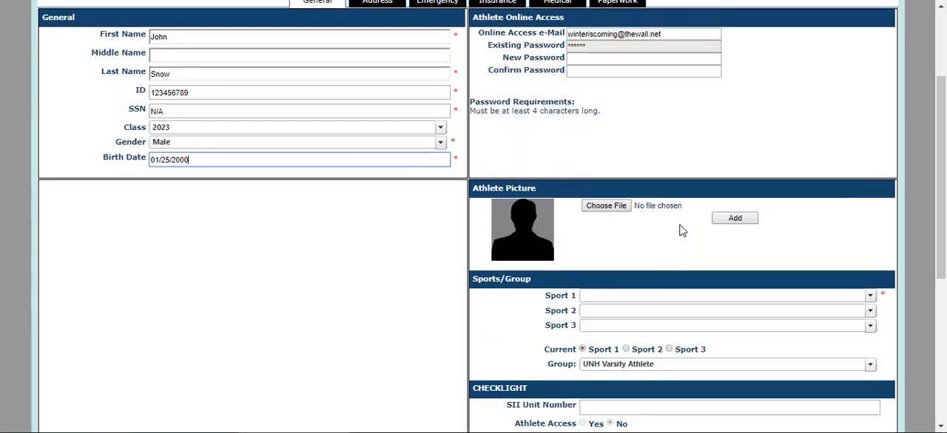
scroll(526, 234, "down", 1)
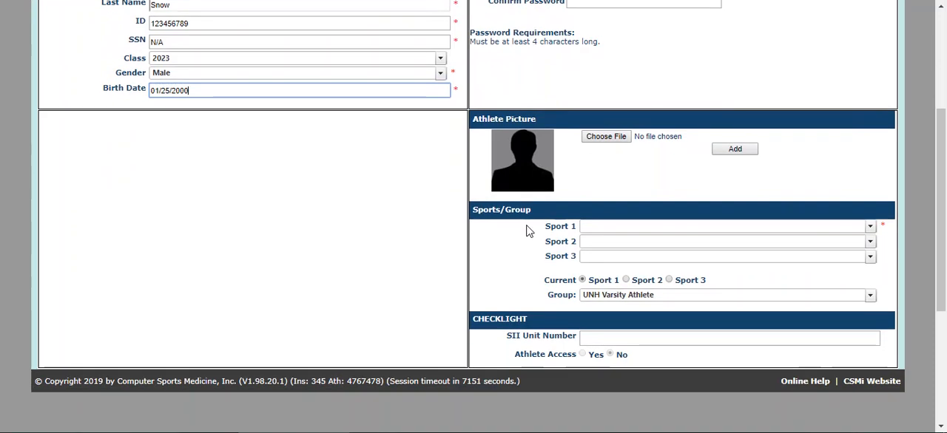
left_click(593, 226)
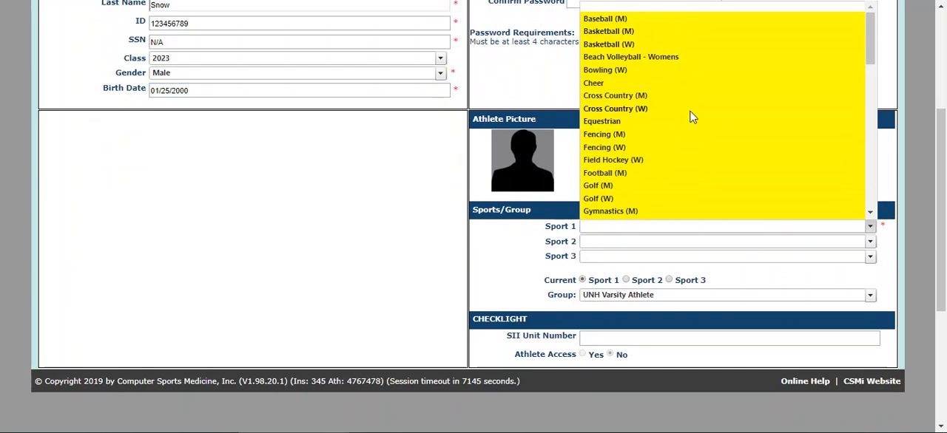
scroll(692, 174, "down", 3)
scroll(696, 153, "down", 5)
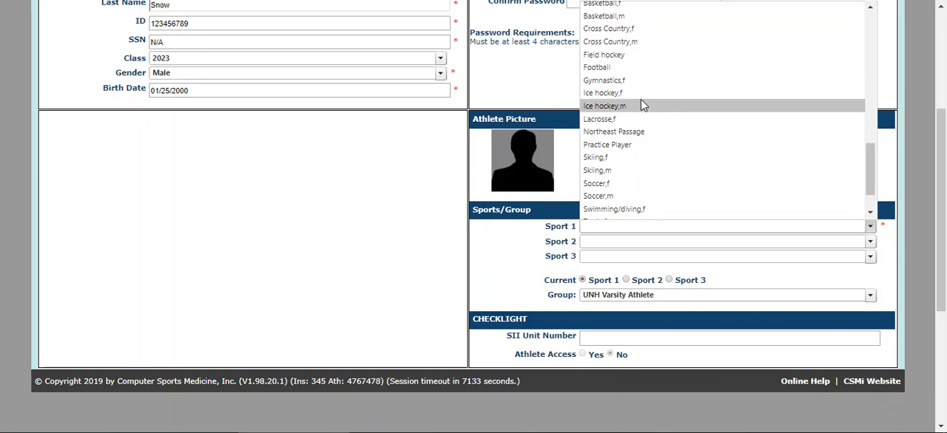
scroll(641, 100, "down", 2)
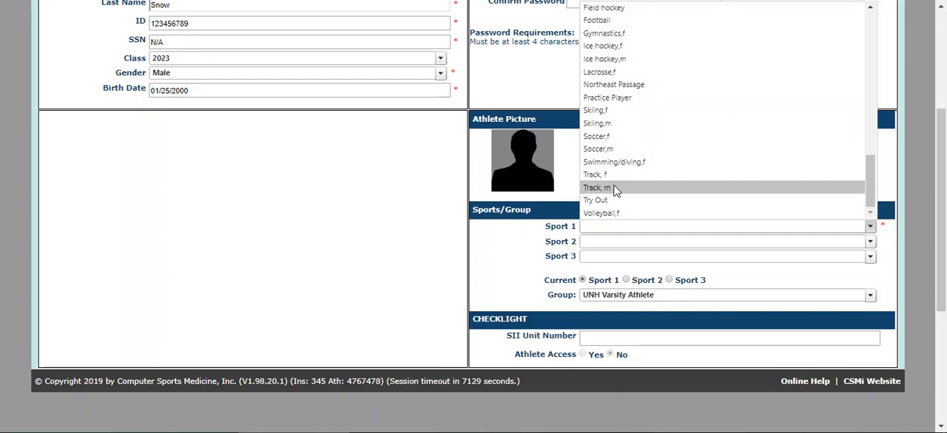
scroll(614, 190, "up", 3)
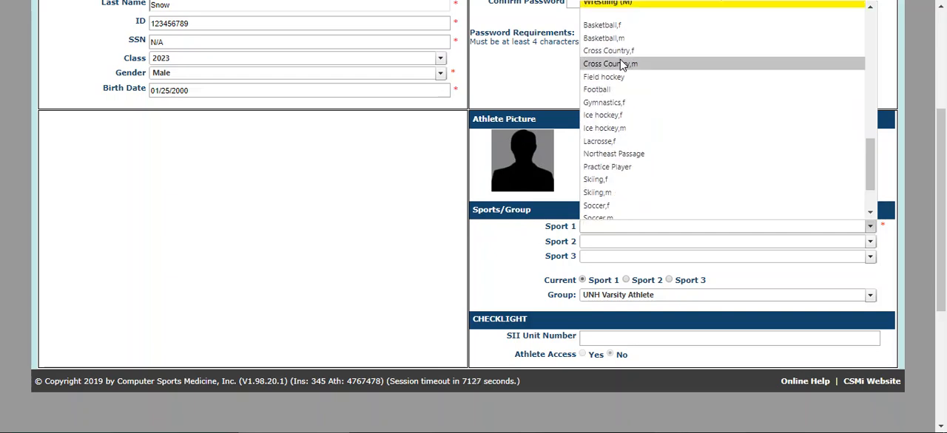
scroll(718, 111, "down", 6)
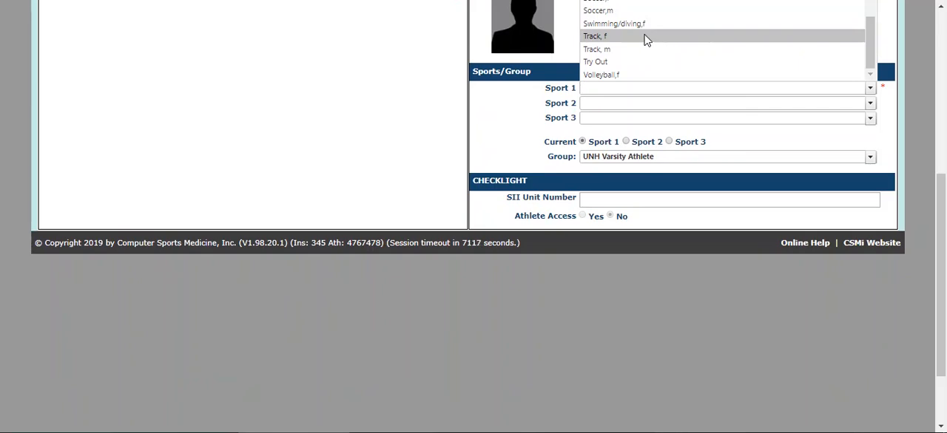
scroll(634, 39, "up", 1)
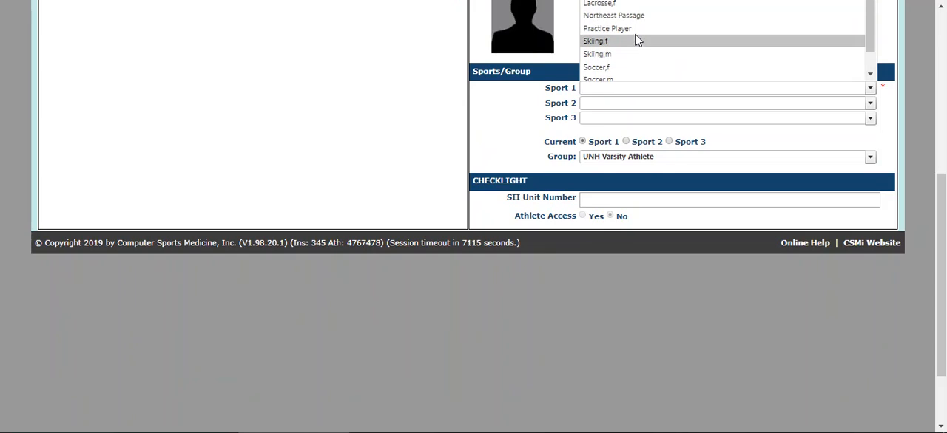
left_click(602, 54)
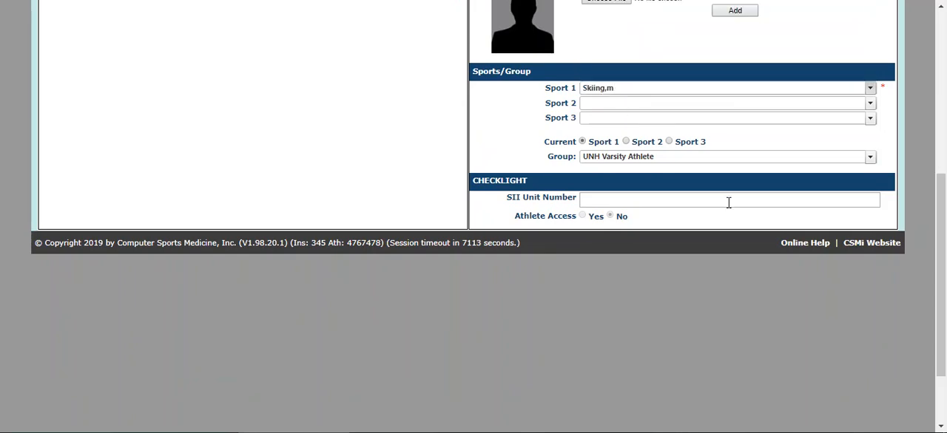
Go to the athlete's address information and continue to the emergency contact information.
scroll(728, 203, "up", 2)
scroll(728, 203, "up", 2)
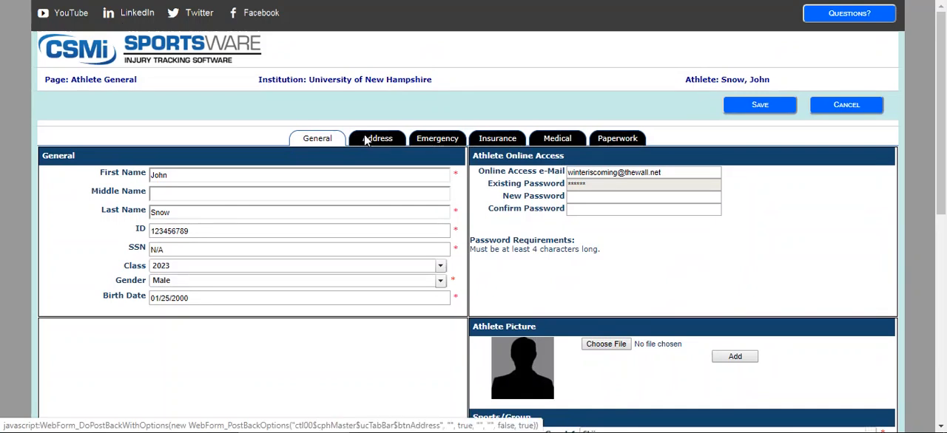
left_click(377, 139)
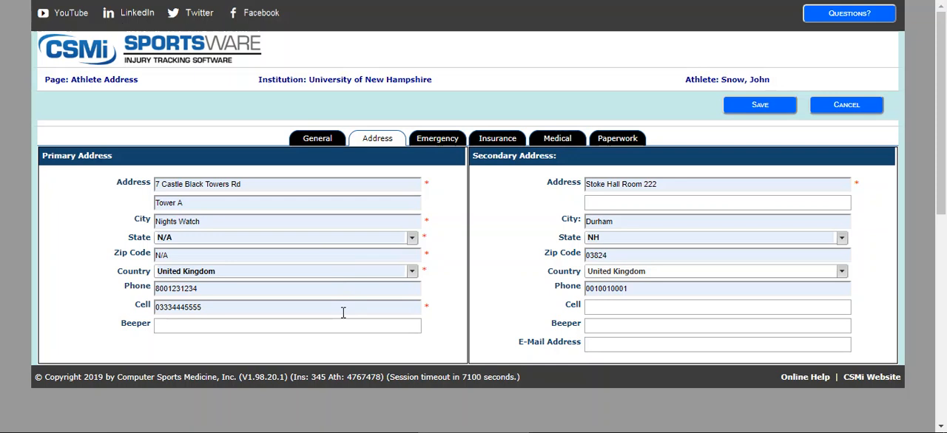
left_click(435, 142)
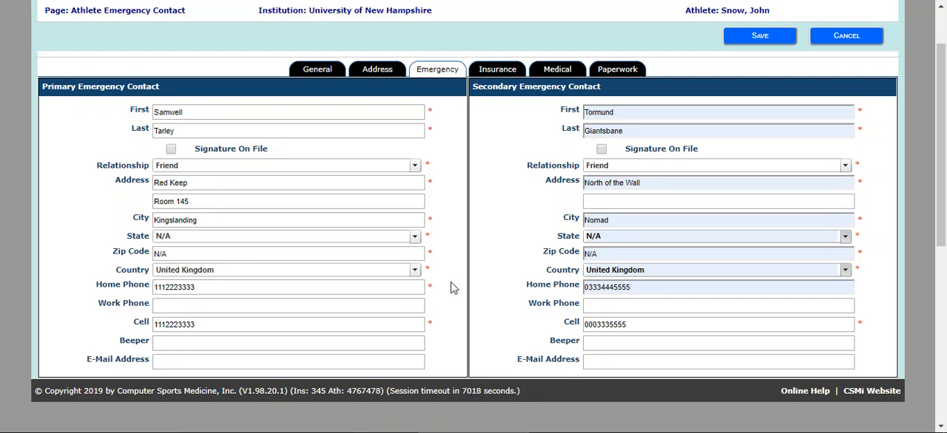
Open the athlete's insurance information and review the primary insurance company, policy holder and policy details.
left_click(497, 70)
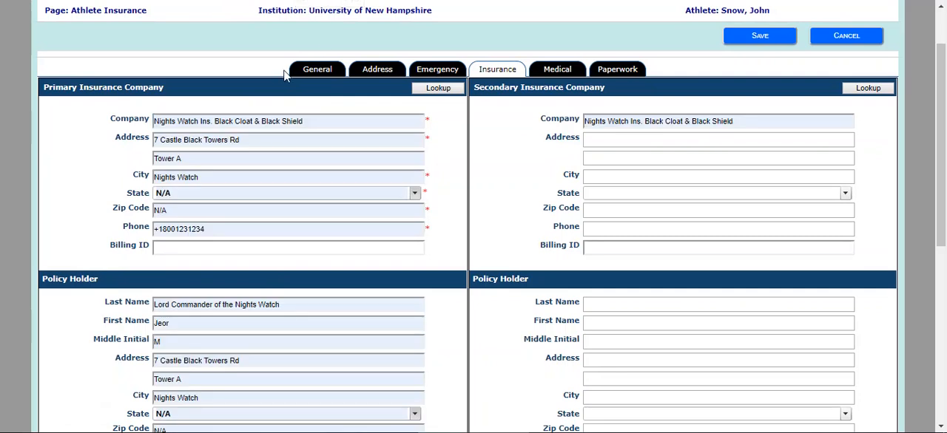
scroll(244, 118, "down", 2)
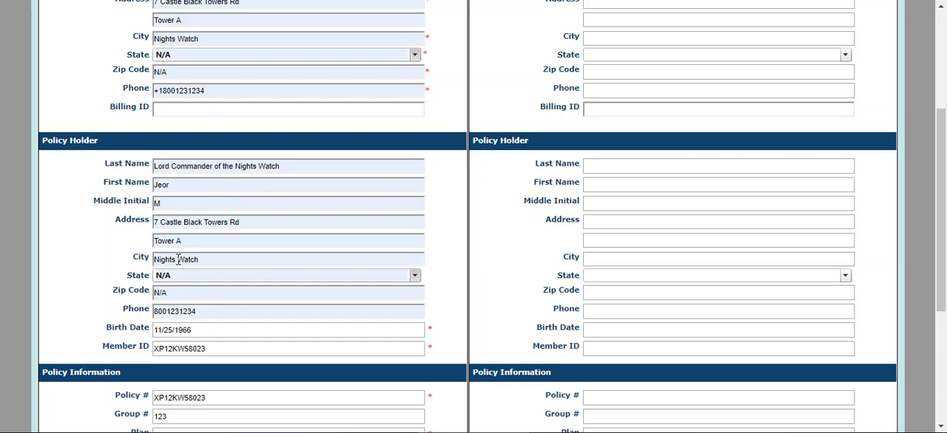
scroll(179, 258, "down", 2)
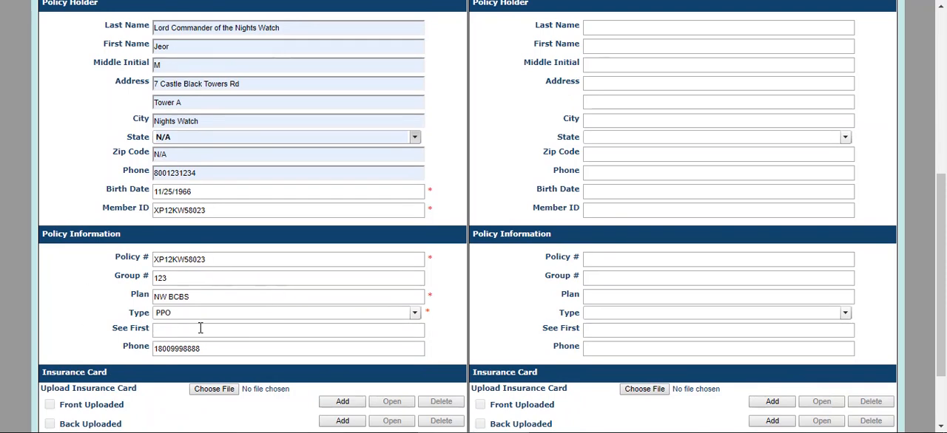
scroll(201, 327, "up", 2)
scroll(201, 325, "up", 2)
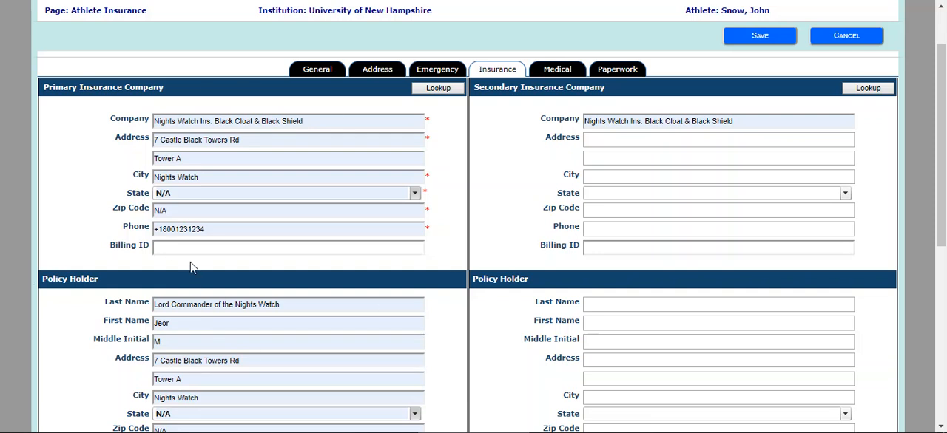
Clear the company name from the Secondary Insurance Company section.
left_click(752, 124)
left_click_drag(753, 125, 563, 150)
key("Delete")
left_click(506, 129)
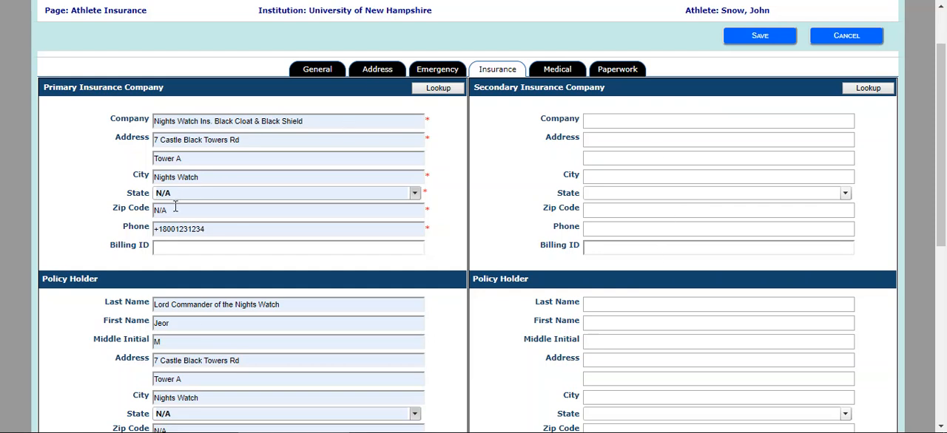
Upload the insurance card PNG from the Desktop as the front of the primary insurance card.
scroll(175, 207, "down", 5)
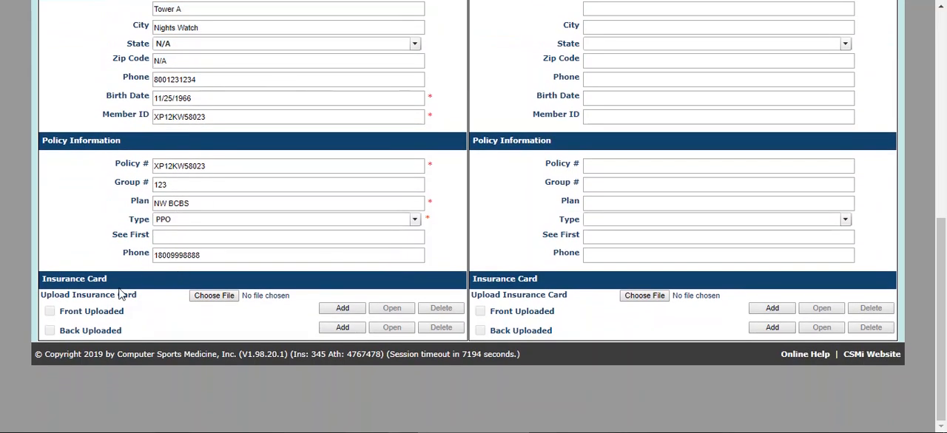
left_click(218, 298)
left_click(669, 156)
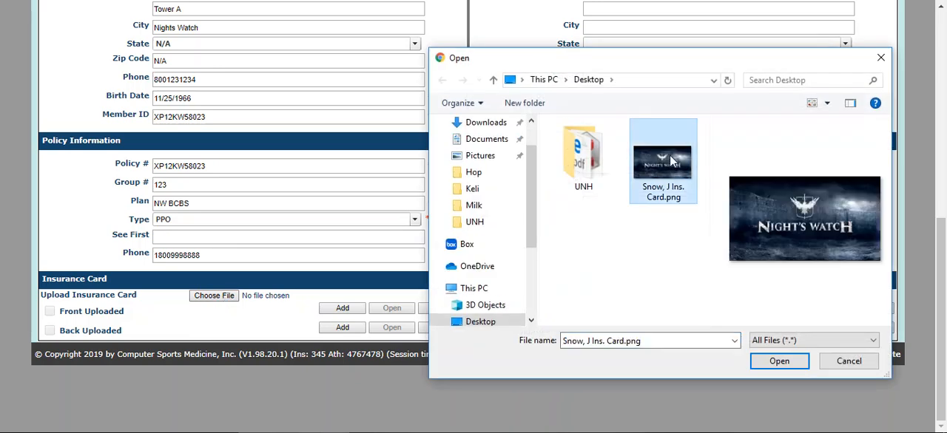
left_click(797, 360)
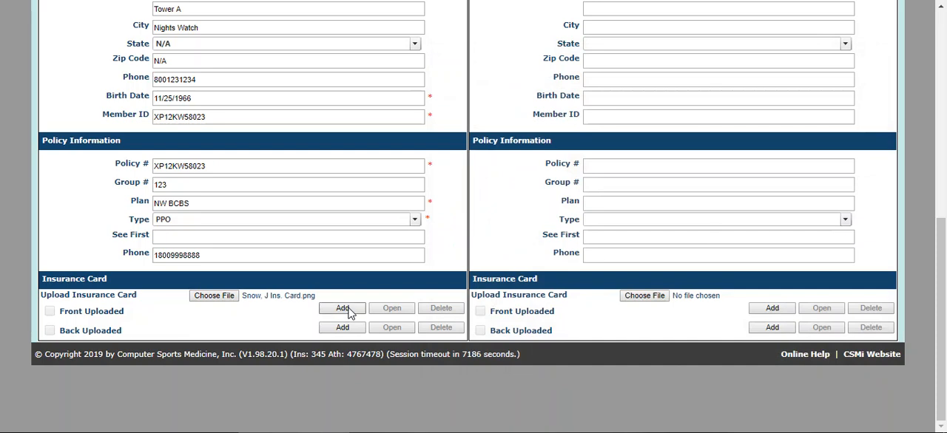
left_click(344, 310)
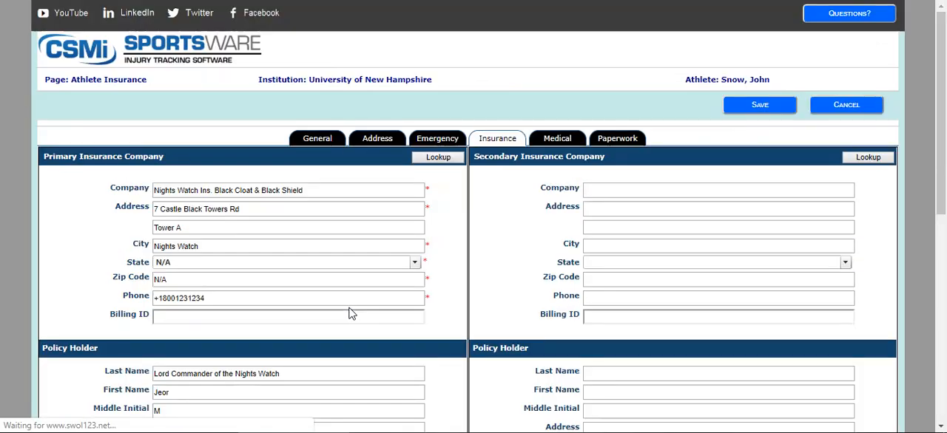
Upload the same insurance card PNG as the back of the primary insurance card.
left_click(214, 295)
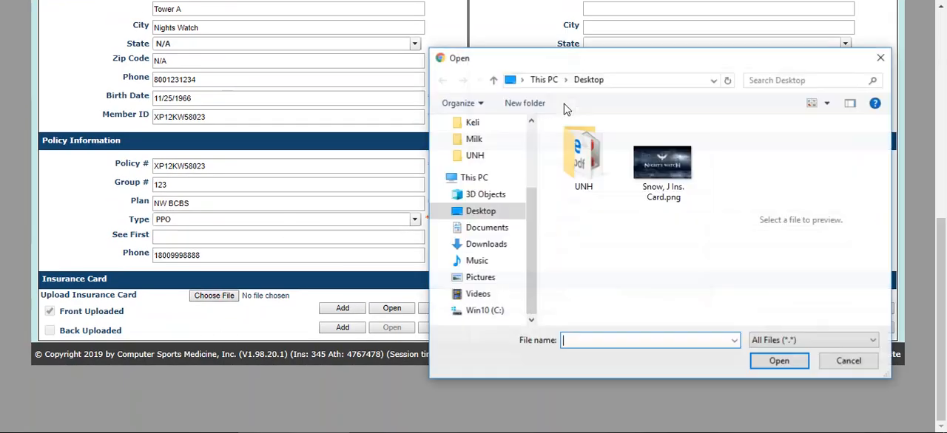
left_click(663, 163)
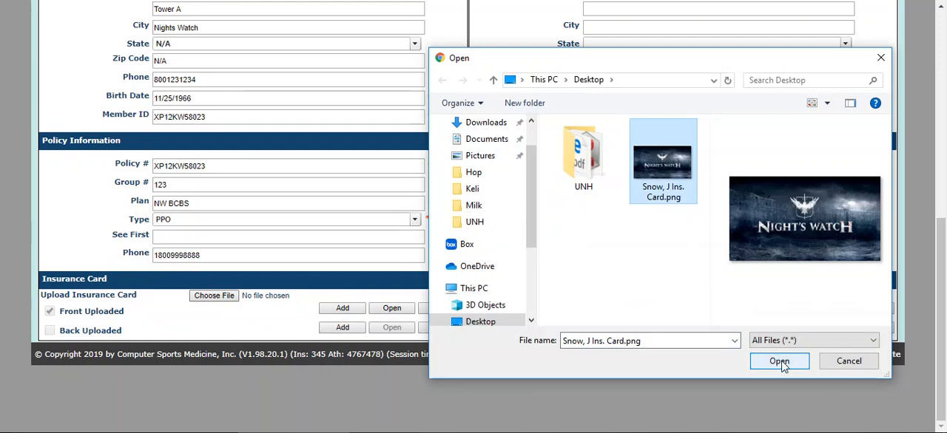
left_click(780, 361)
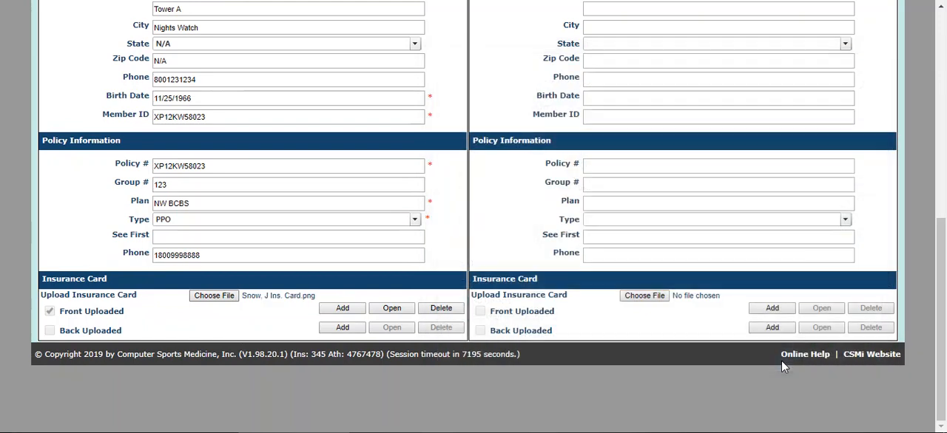
left_click(343, 328)
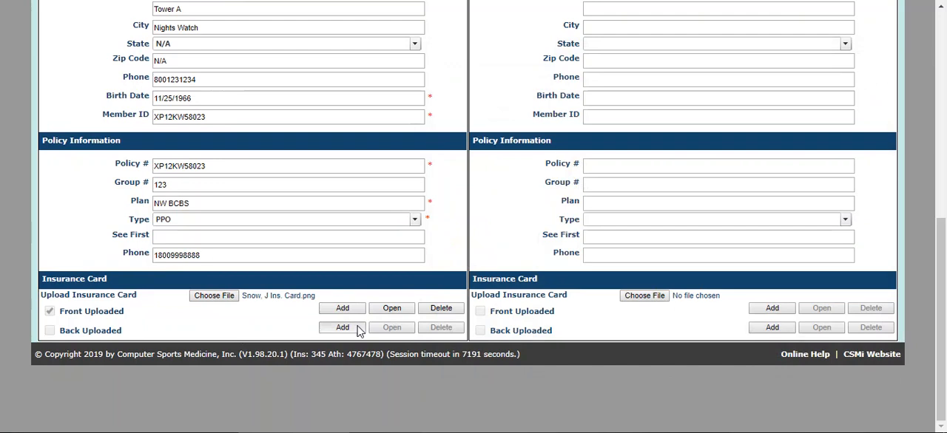
Open the uploaded front image of the primary insurance card to check it.
scroll(456, 266, "down", 3)
scroll(457, 266, "down", 3)
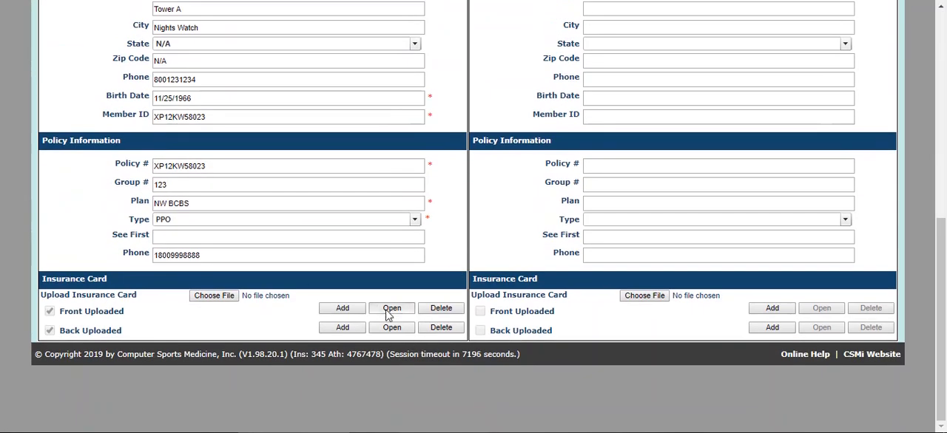
left_click(389, 310)
left_click(85, 417)
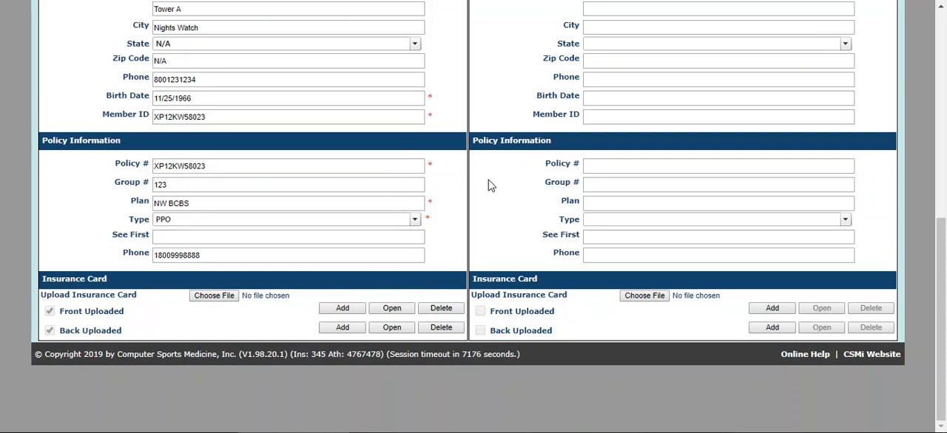
Open the athlete's medical information and review the first alert's options and the Drugs Taken notes field.
scroll(488, 181, "up", 6)
left_click(573, 116)
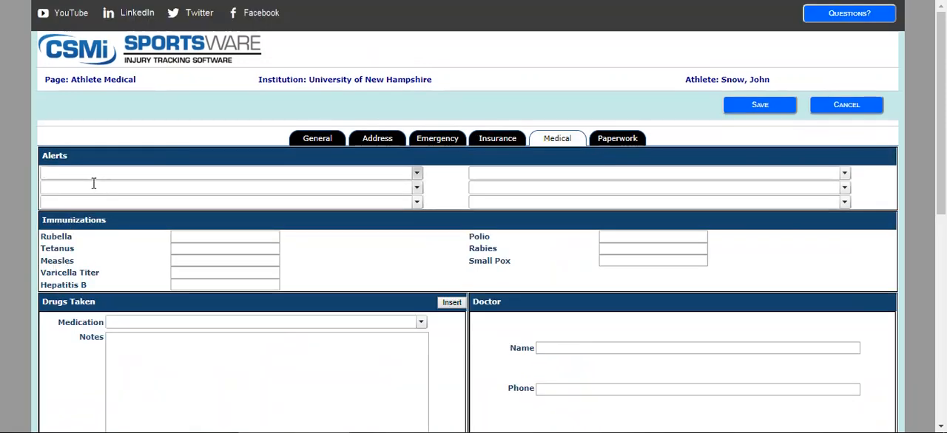
left_click(416, 175)
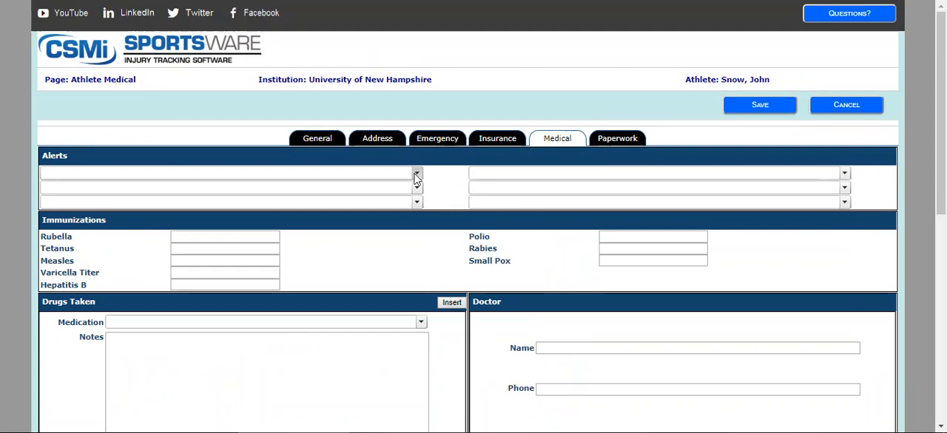
left_click(416, 175)
scroll(308, 217, "down", 3)
scroll(309, 217, "down", 2)
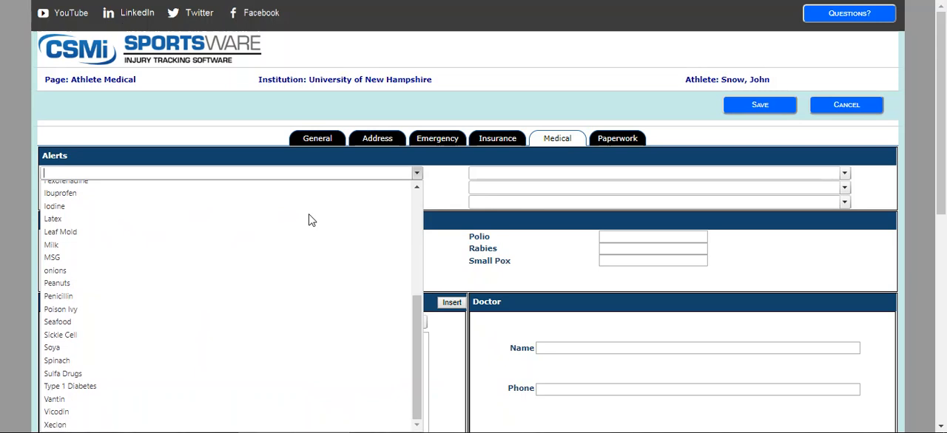
scroll(309, 217, "up", 3)
scroll(311, 219, "up", 2)
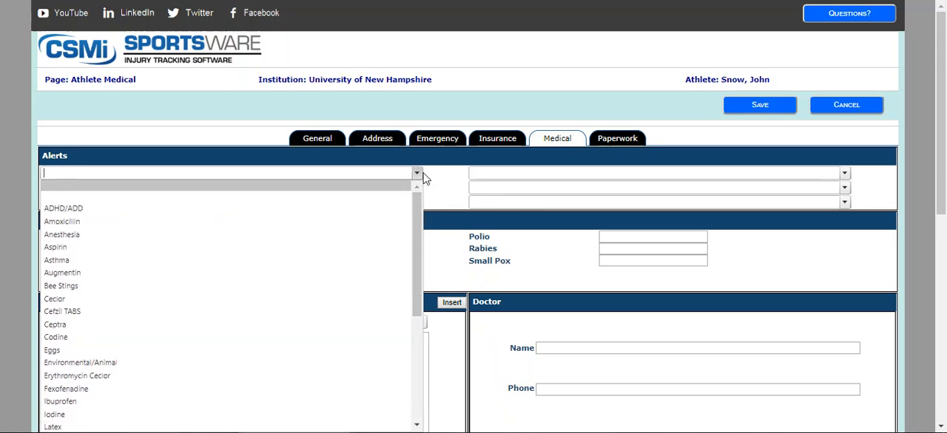
left_click(417, 173)
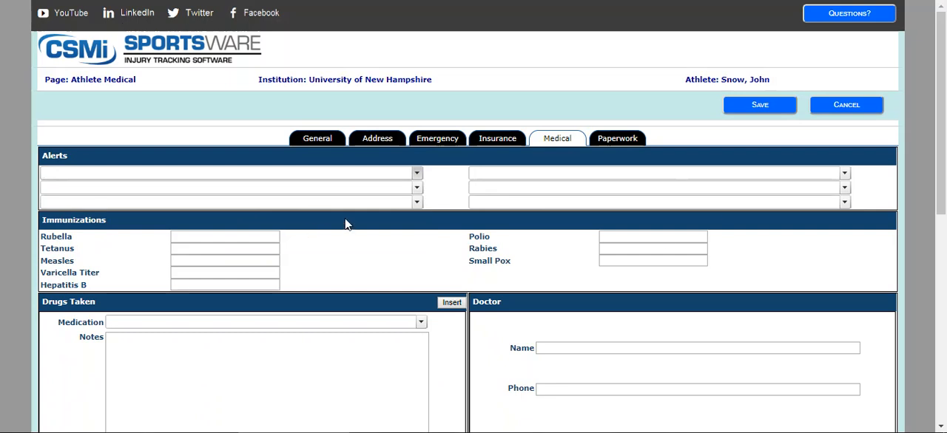
scroll(336, 221, "down", 3)
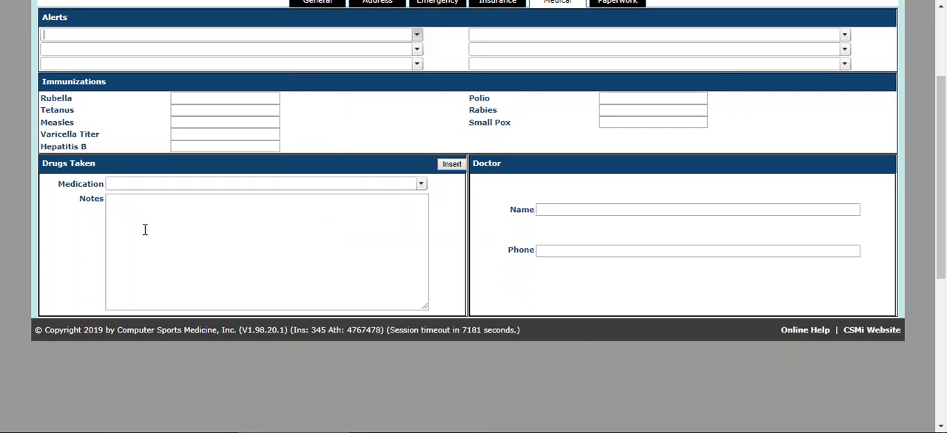
left_click(121, 236)
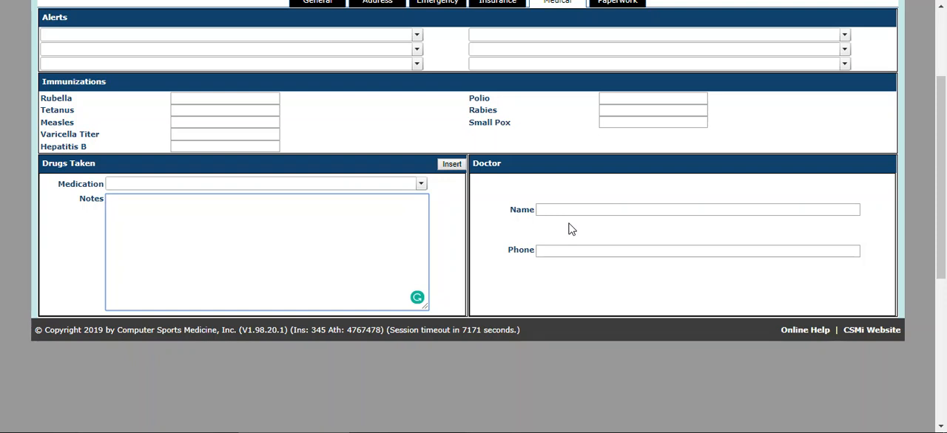
Show the athlete's Paperwork section and save the profile.
scroll(562, 190, "up", 2)
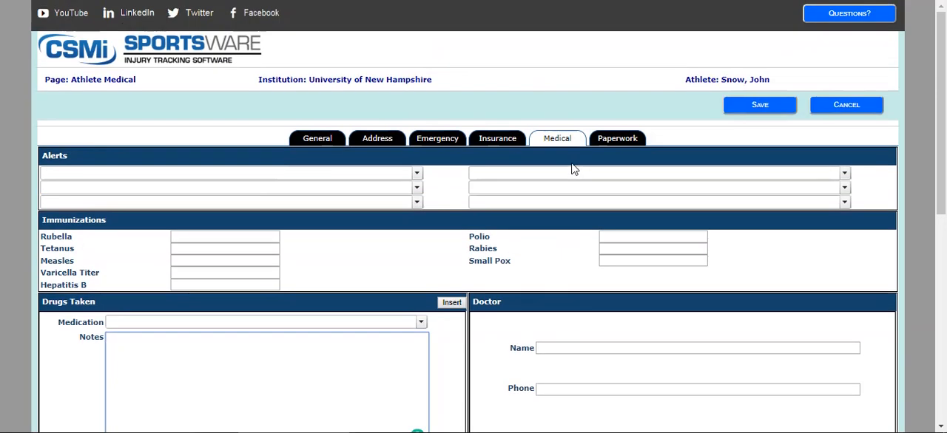
left_click(617, 140)
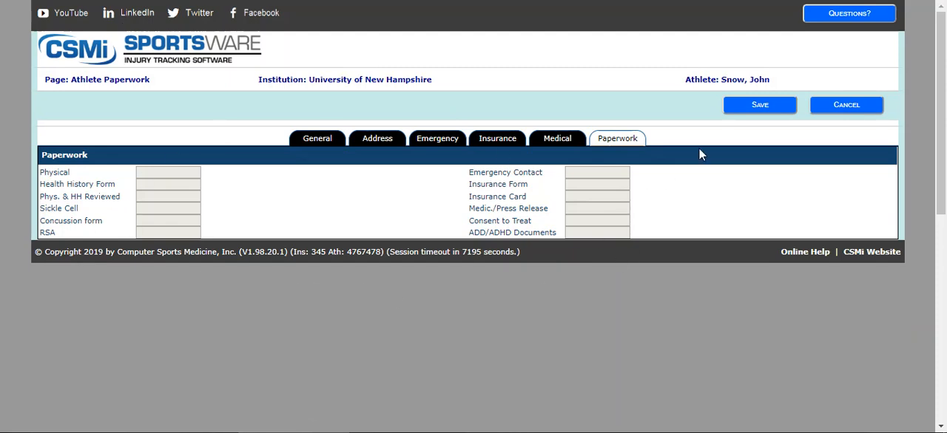
left_click(745, 108)
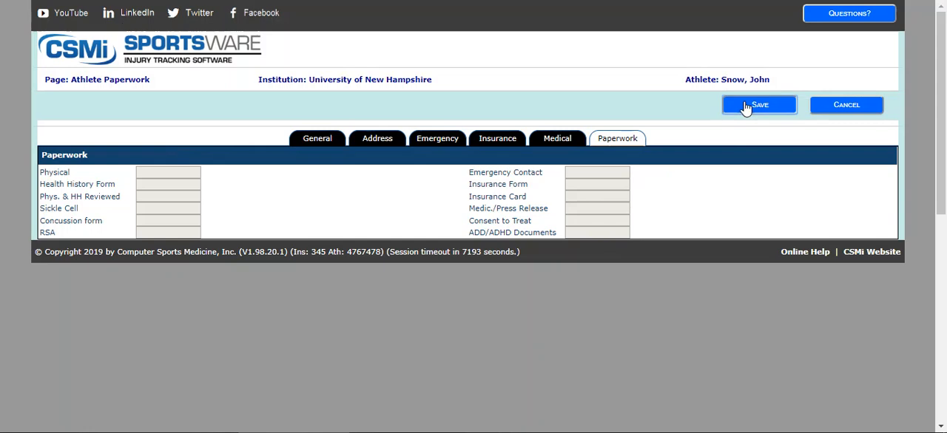